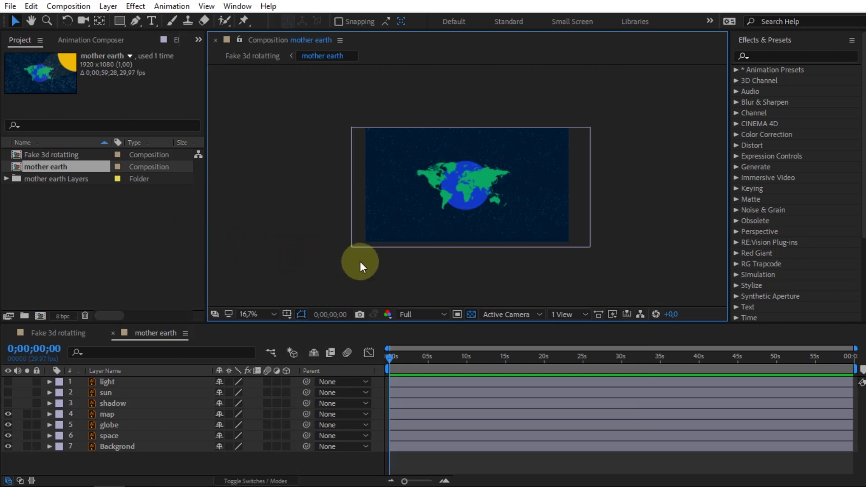
Hide the map layer and toggle the globe layer's visibility to inspect it.
left_click(160, 467)
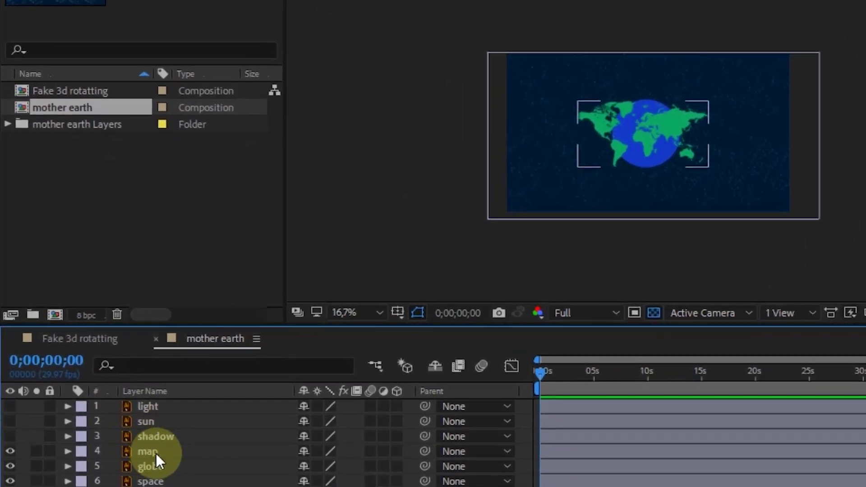
left_click(150, 453)
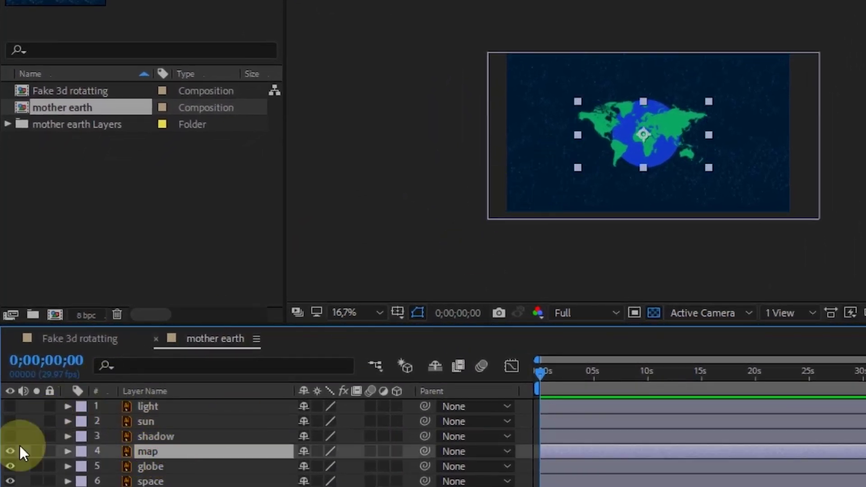
left_click(9, 452)
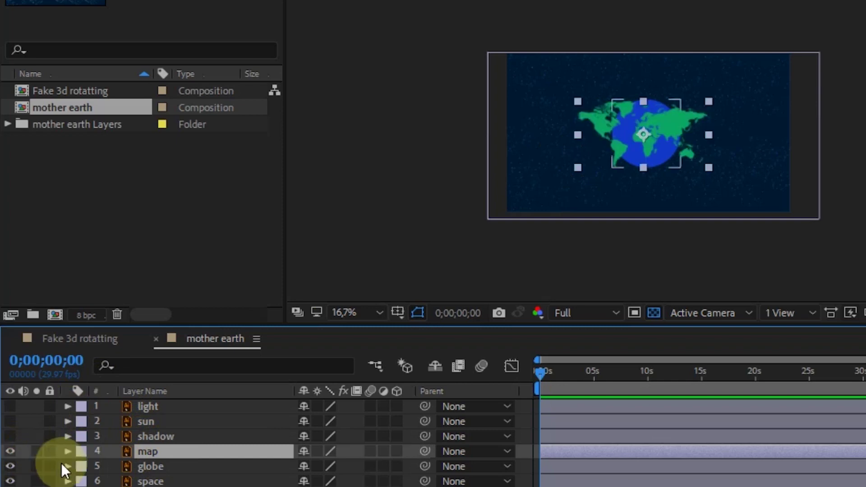
left_click(146, 467)
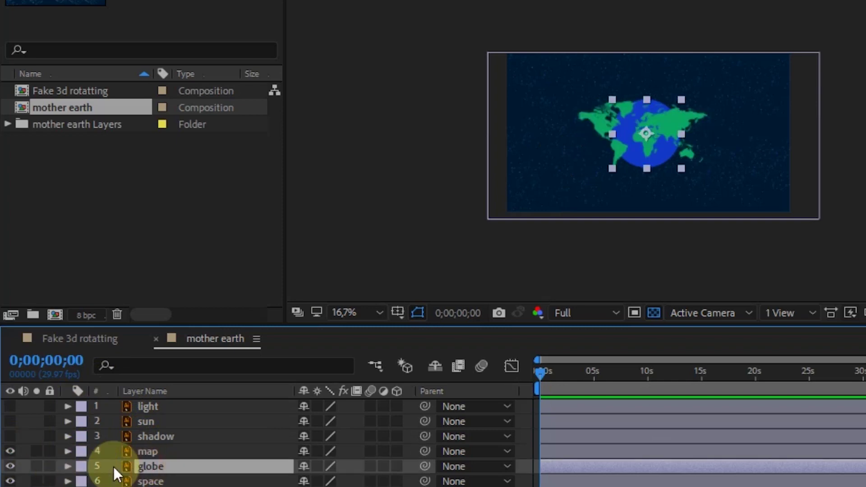
left_click(10, 466)
left_click(10, 466)
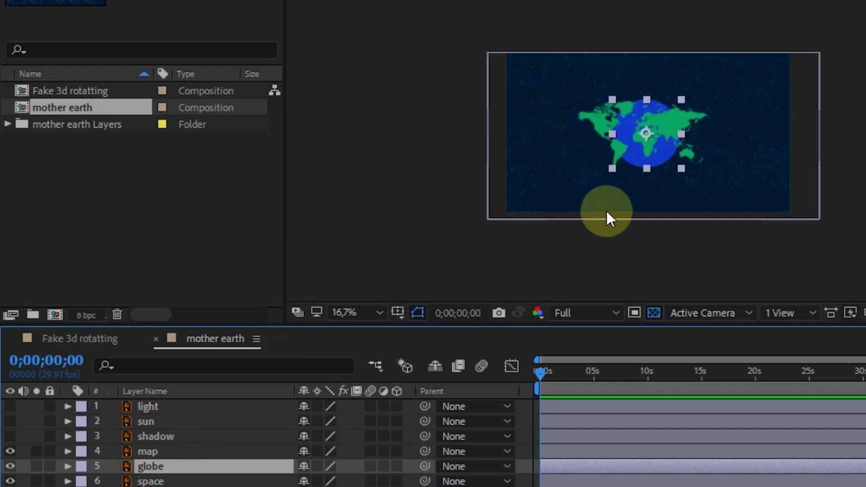
scroll(605, 210, "up", 2)
Duplicate the globe layer as globe 2, move it above the map, and show the track matte columns.
key("ctrl+c")
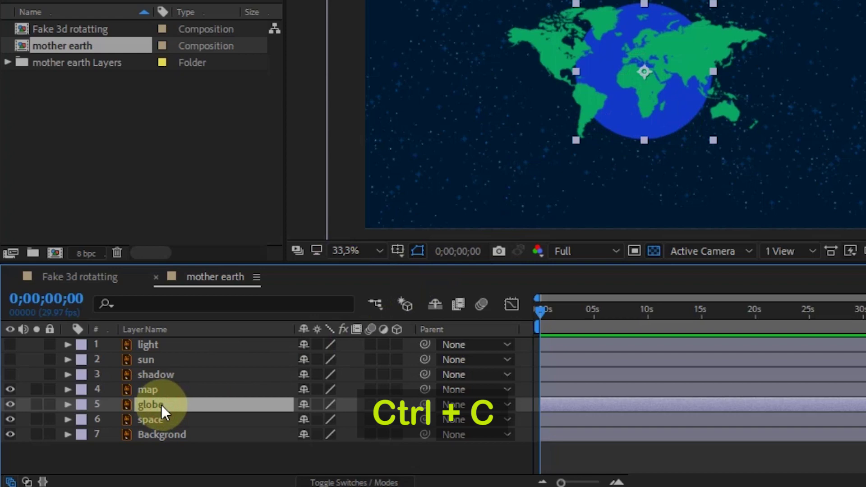
key("ctrl+v")
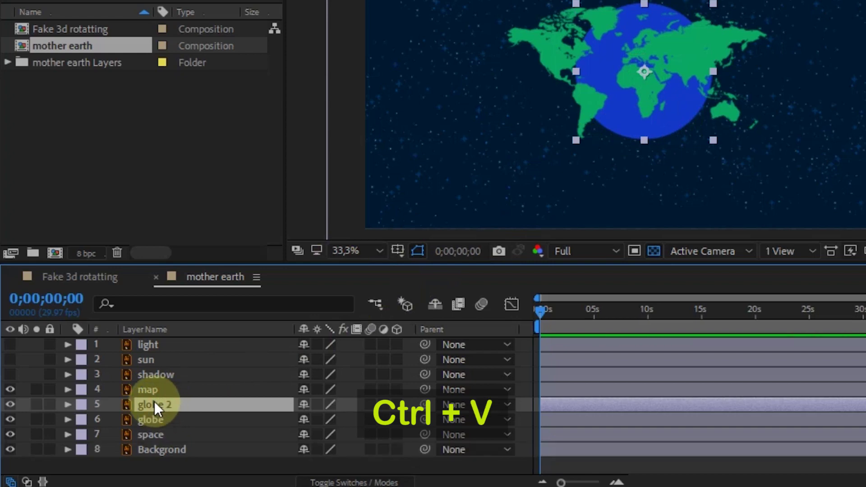
left_click_drag(156, 402, 156, 384)
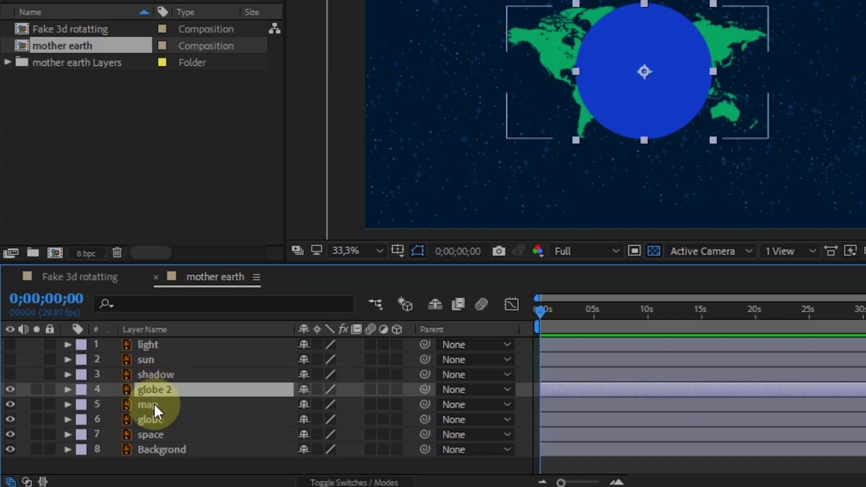
left_click(155, 404)
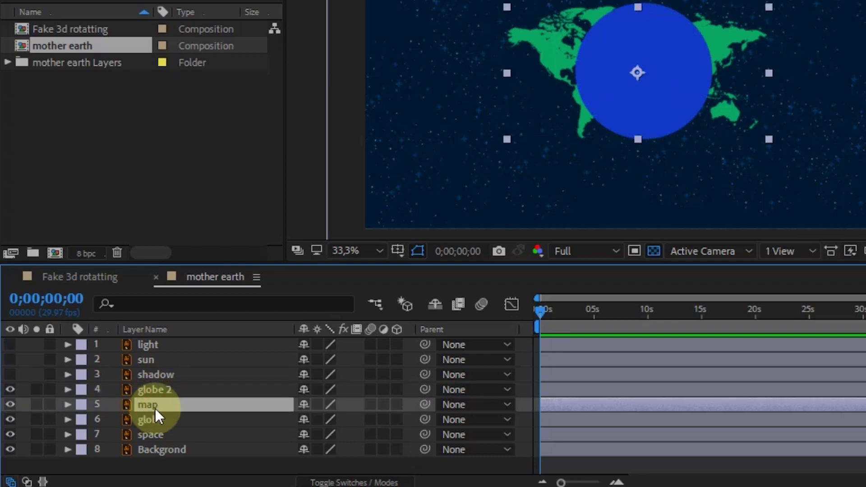
left_click(26, 482)
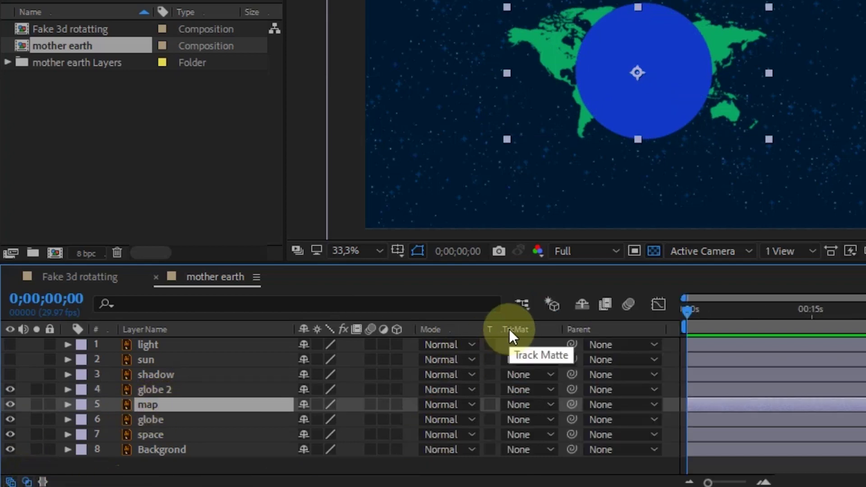
Set the map layer's track matte to Alpha Matte "globe 2".
left_click(518, 404)
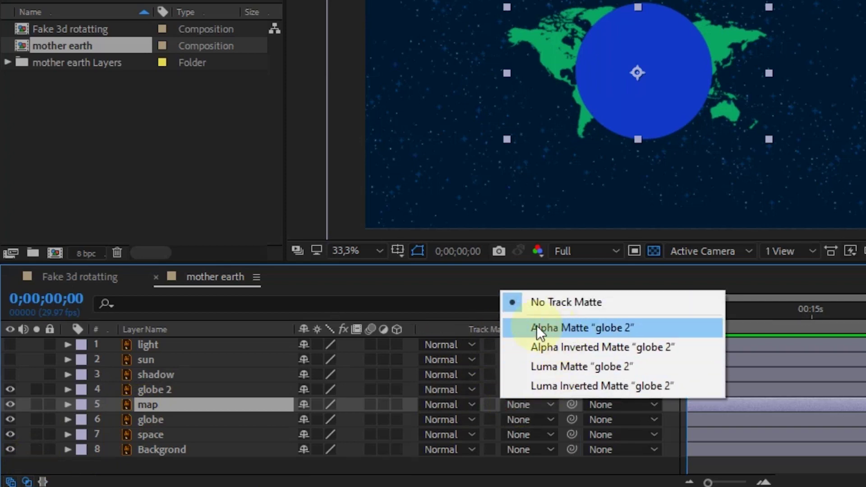
left_click(618, 326)
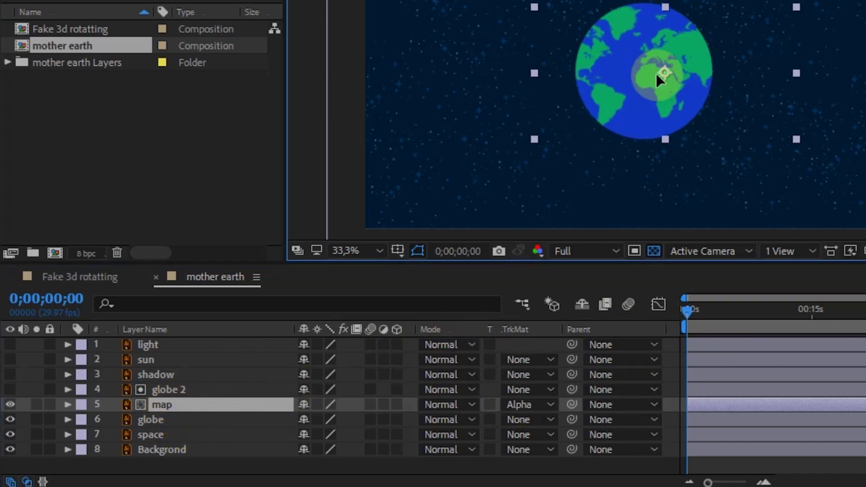
Position the map inside the globe and set its first Position keyframe at 0s.
left_click_drag(639, 80, 619, 76)
left_click(167, 405)
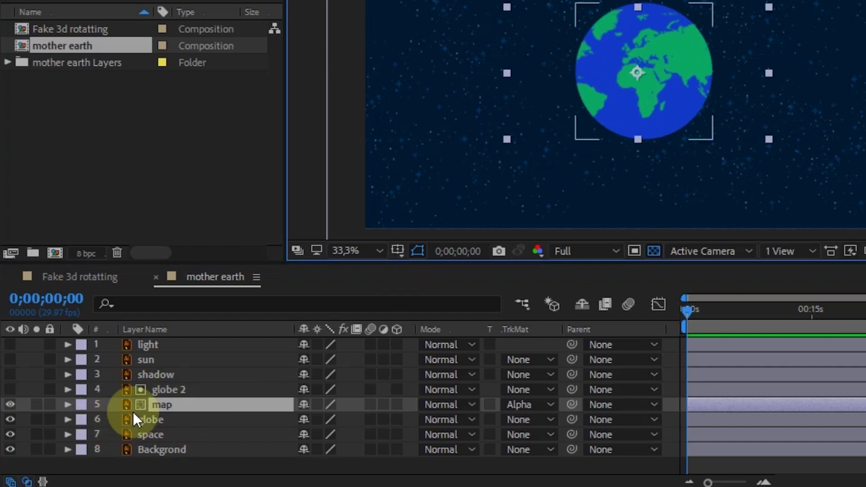
key("p")
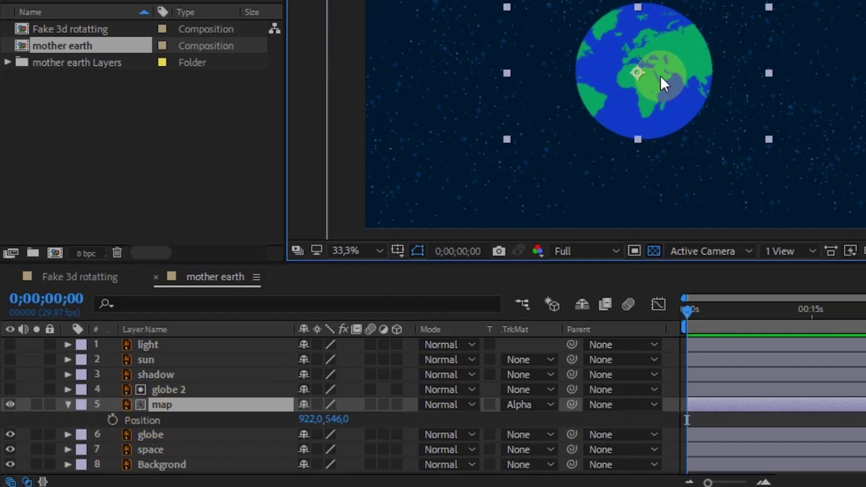
mouse_move(660, 82)
left_mouse_down()
mouse_move(692, 66)
mouse_move(704, 95)
mouse_move(693, 93)
mouse_move(702, 91)
left_mouse_up()
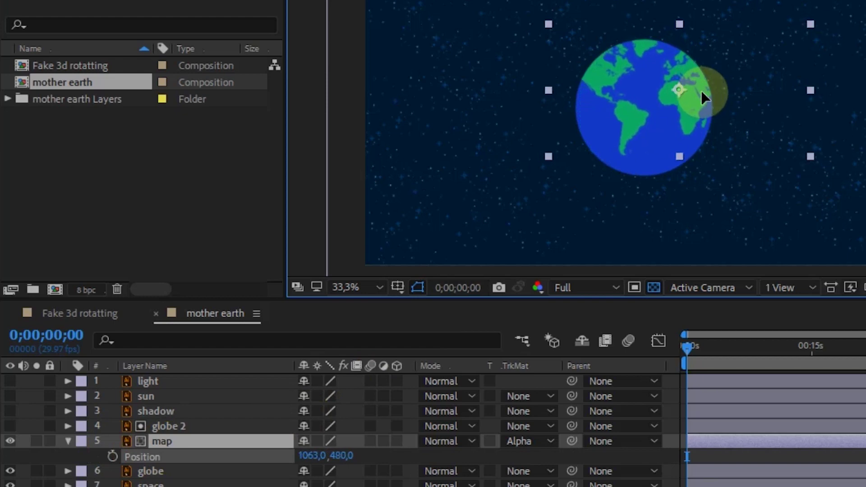
key("Return")
left_click(113, 457)
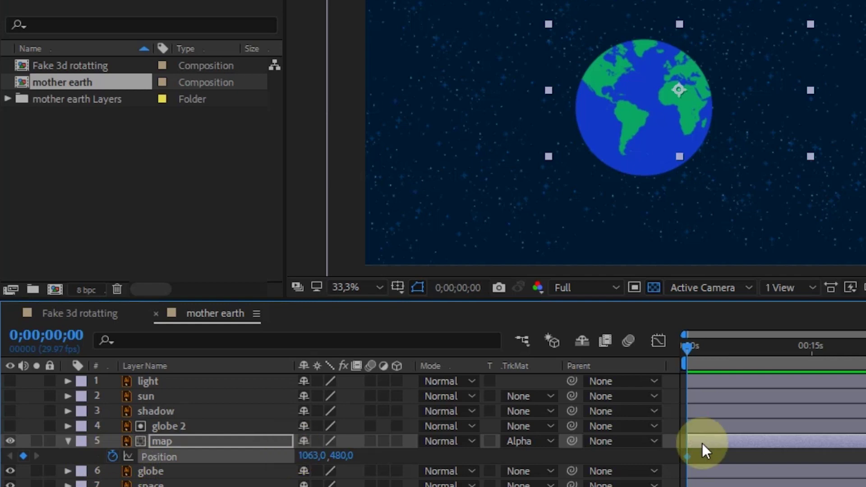
At about 10 seconds, slide the map up-left to create the second Position keyframe.
left_click(700, 357)
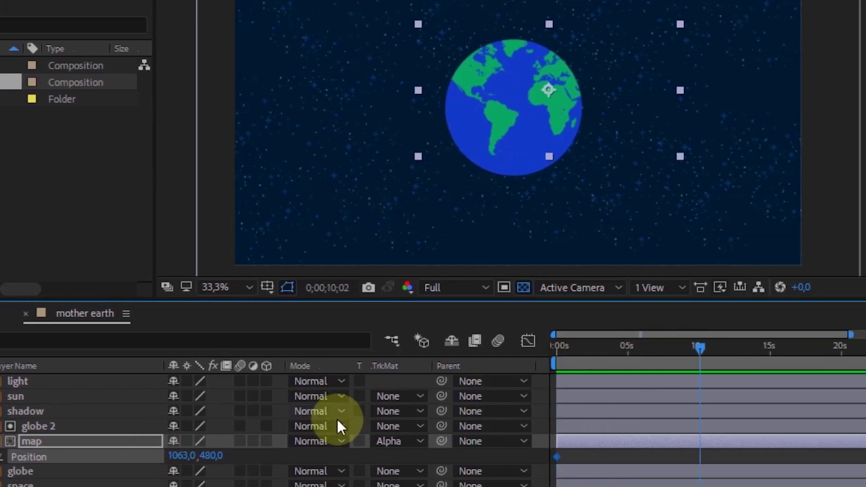
left_click(559, 347)
left_click(557, 347)
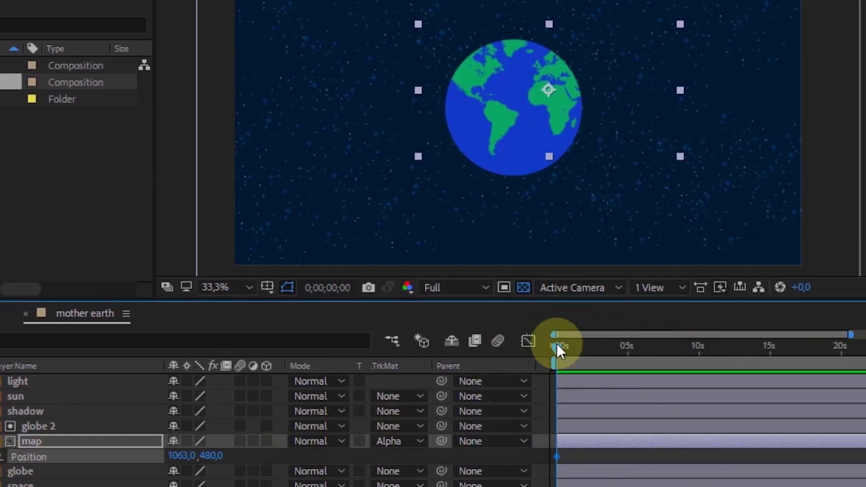
left_click_drag(637, 352, 700, 356)
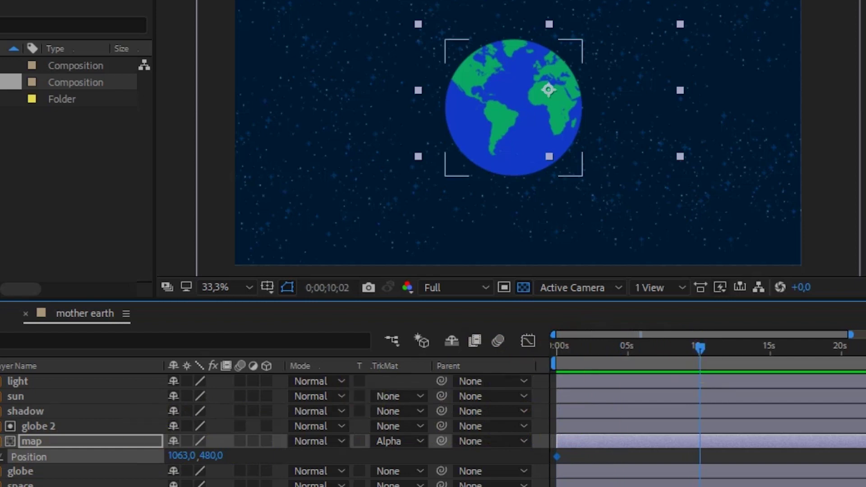
mouse_move(515, 140)
left_mouse_down()
mouse_move(478, 181)
mouse_move(435, 197)
left_mouse_up()
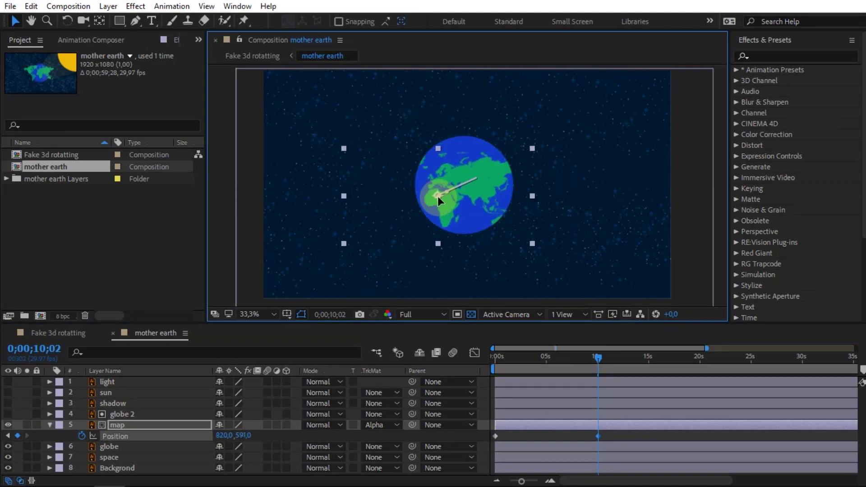
left_click_drag(435, 197, 426, 189)
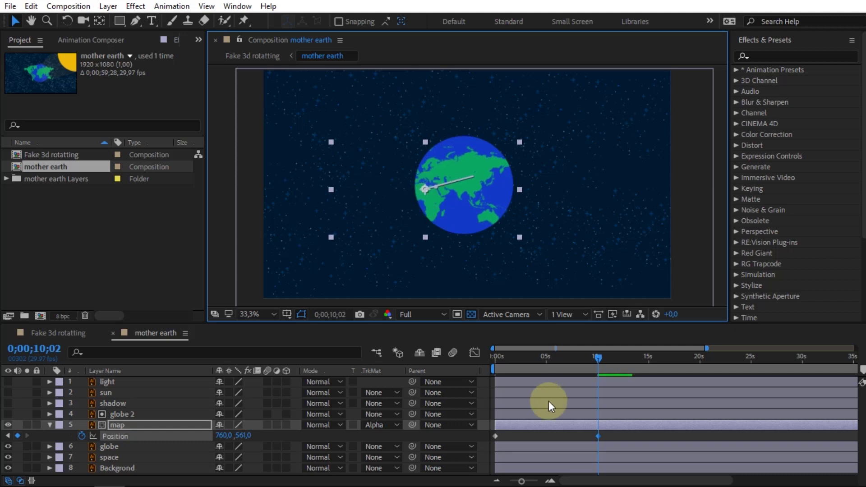
Preview the map sliding across the globe, then return to the first frame.
left_click(501, 356)
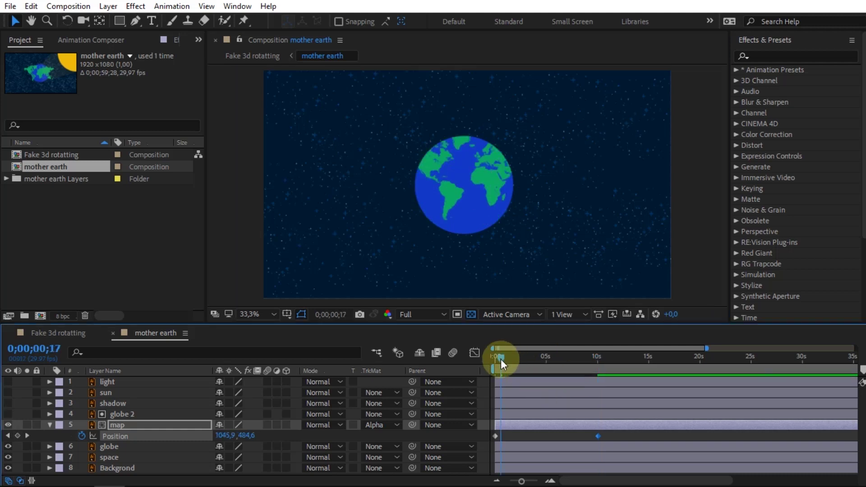
key("space")
key("space")
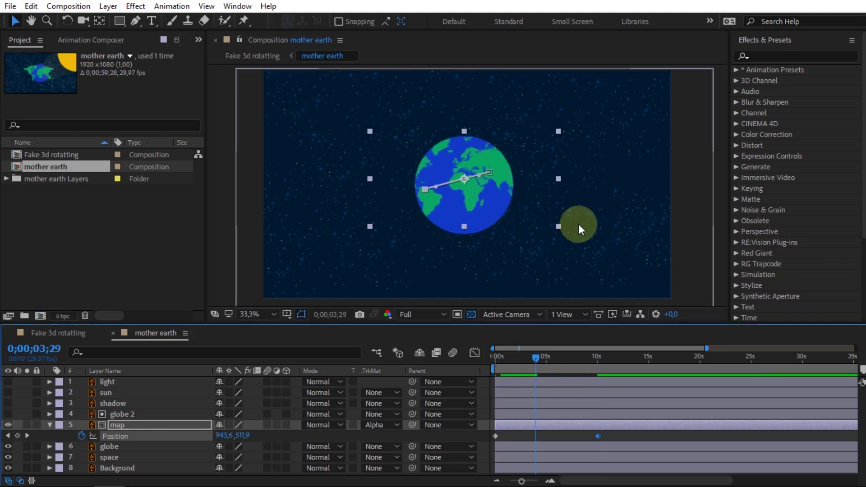
key("comma")
left_click(316, 271)
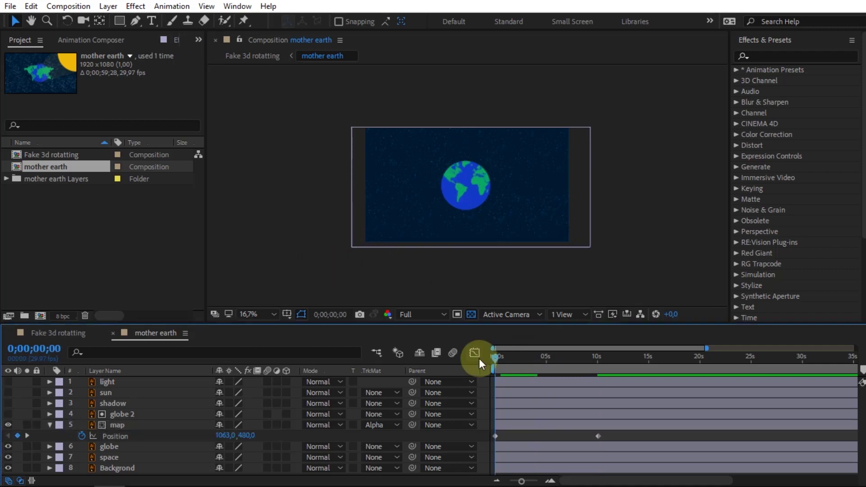
left_click(495, 358)
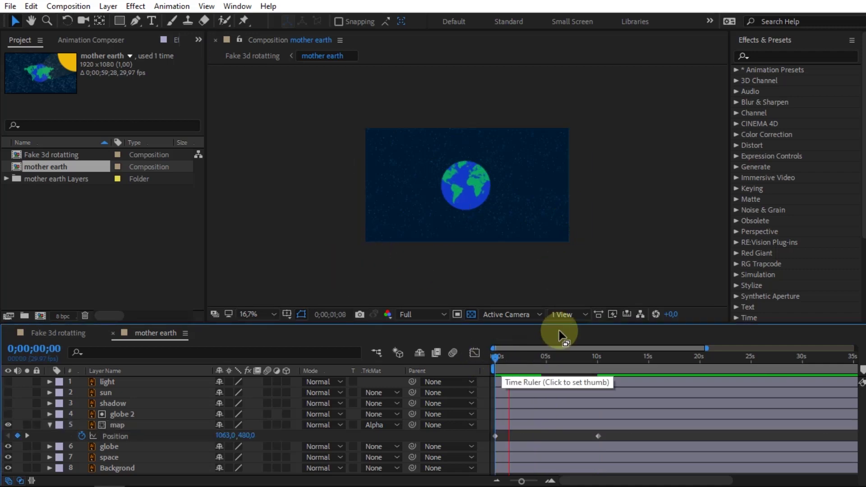
left_click_drag(558, 357, 542, 356)
key("Home")
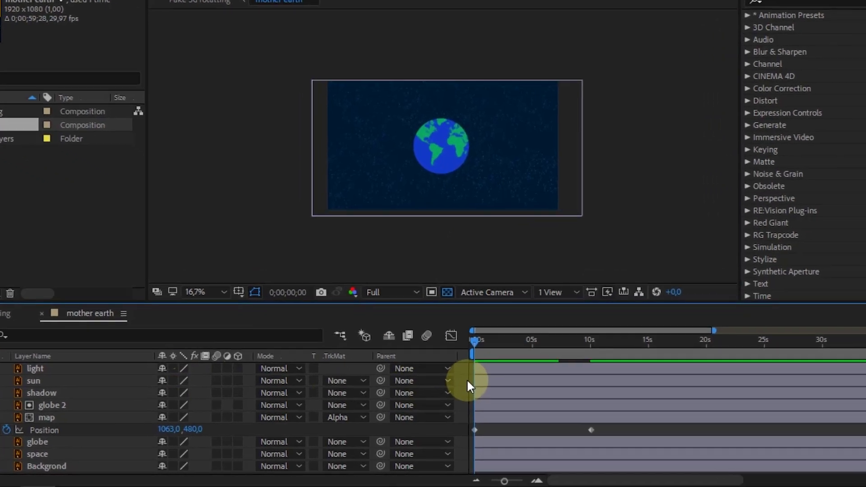
right_click(489, 397)
mouse_move(486, 198)
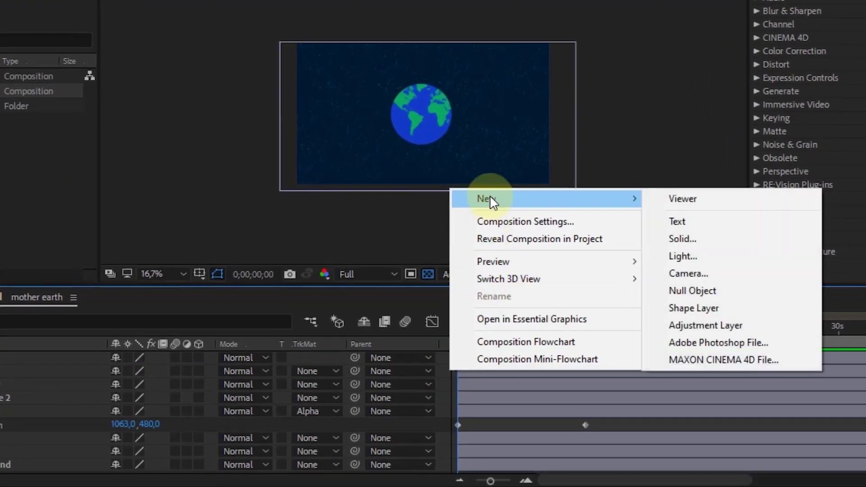
Create a new Adjustment Layer on top and apply the Bulge effect, found by searching 'bulge'.
left_click(686, 325)
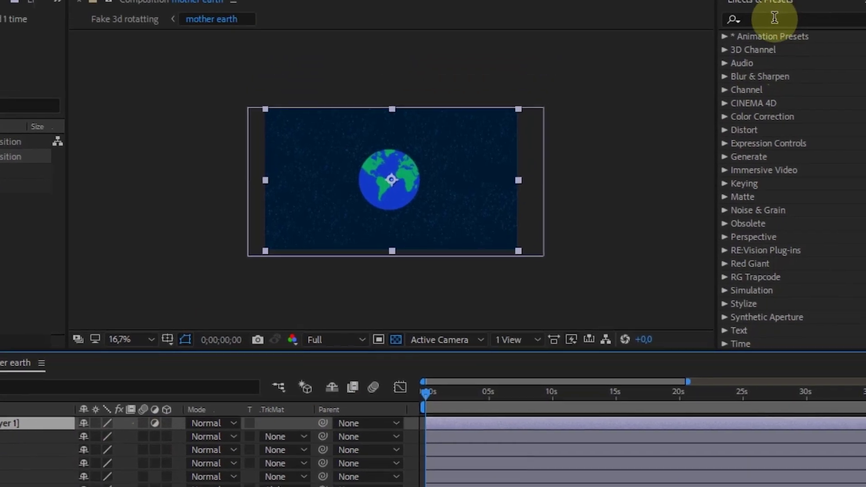
left_click(758, 53)
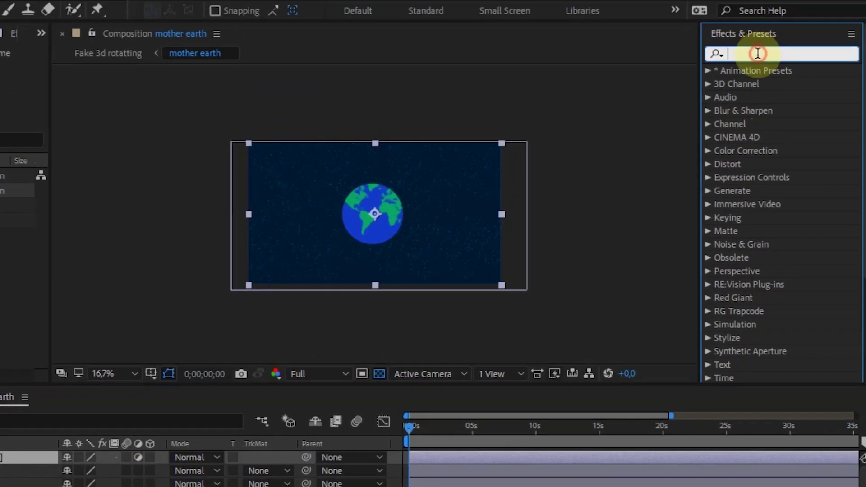
type("bul")
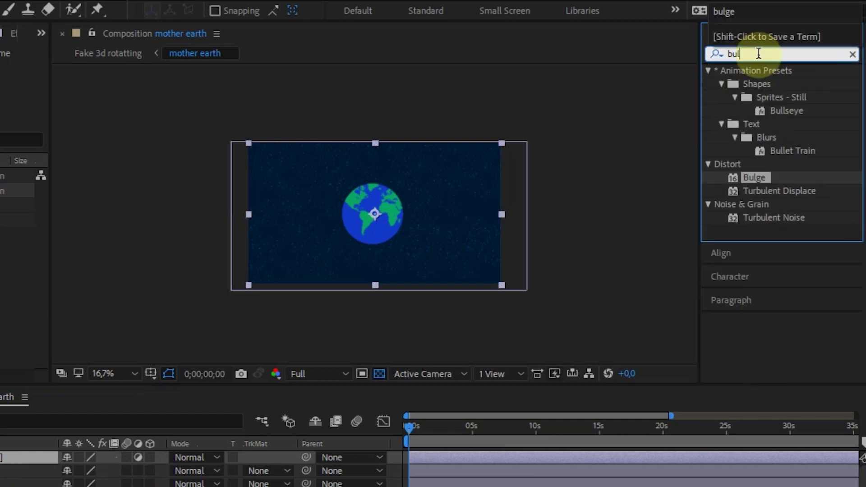
type("ge")
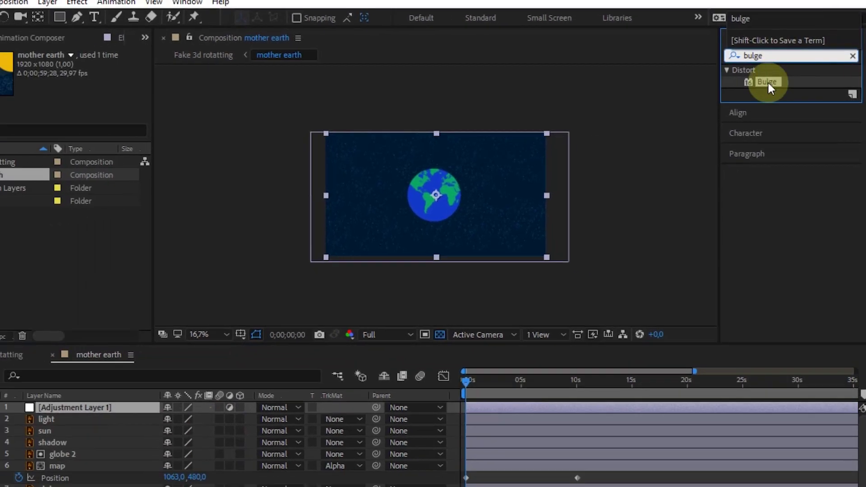
mouse_move(772, 80)
left_mouse_down()
mouse_move(224, 313)
mouse_move(139, 377)
left_mouse_up()
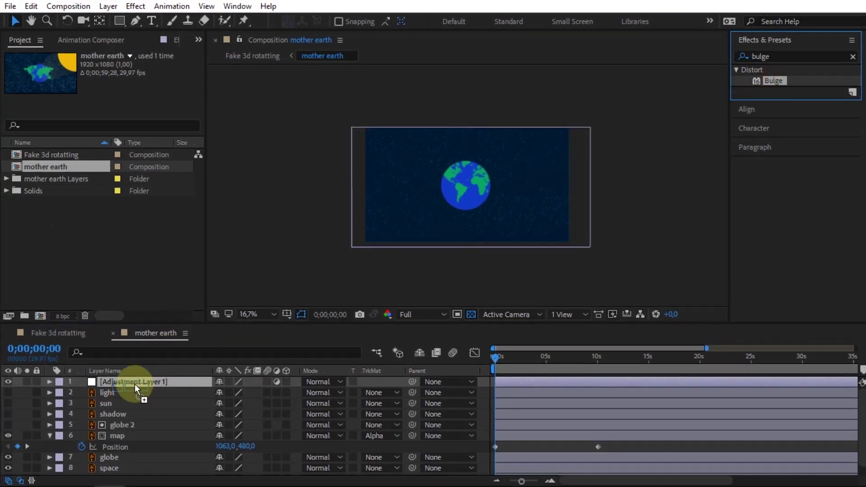
left_click_drag(132, 381, 132, 381)
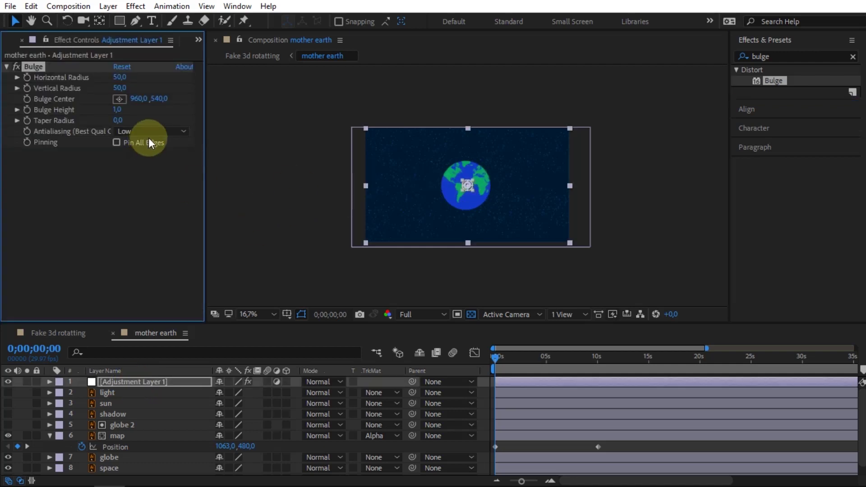
Set the Bulge Horizontal Radius to 230 and nudge the Bulge Center onto the earth.
key("slash")
key("comma")
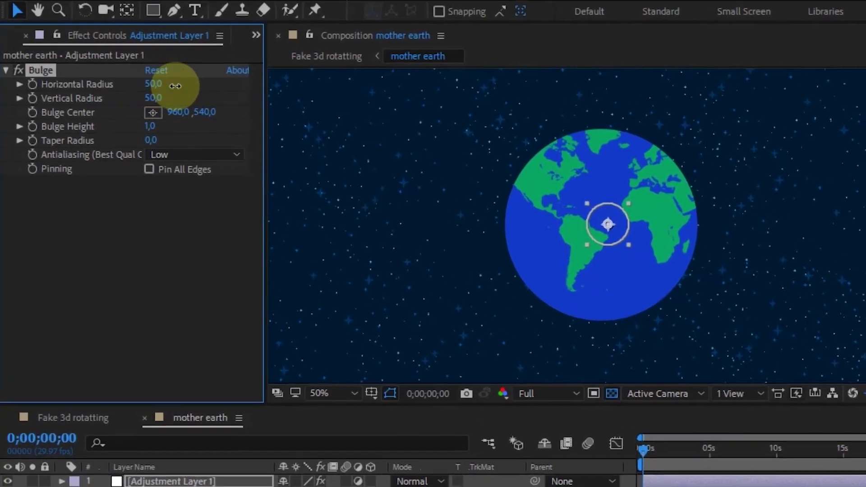
left_click_drag(175, 85, 353, 117)
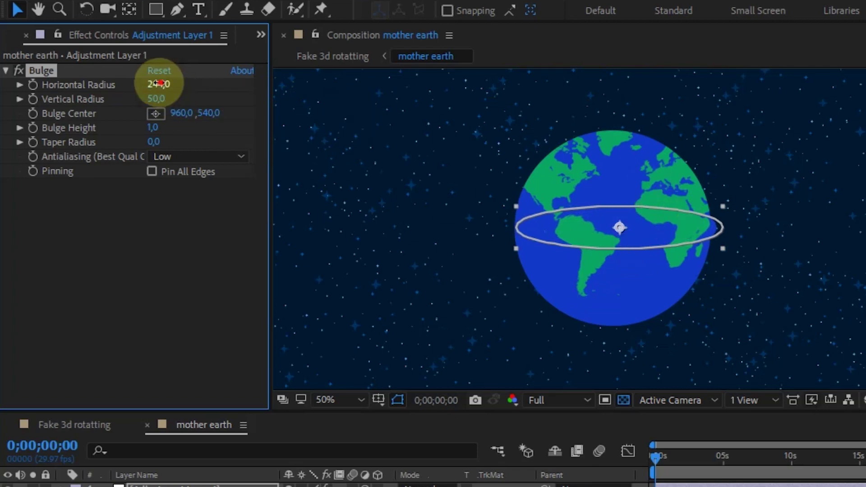
left_click_drag(159, 85, 155, 84)
left_click_drag(619, 225, 613, 224)
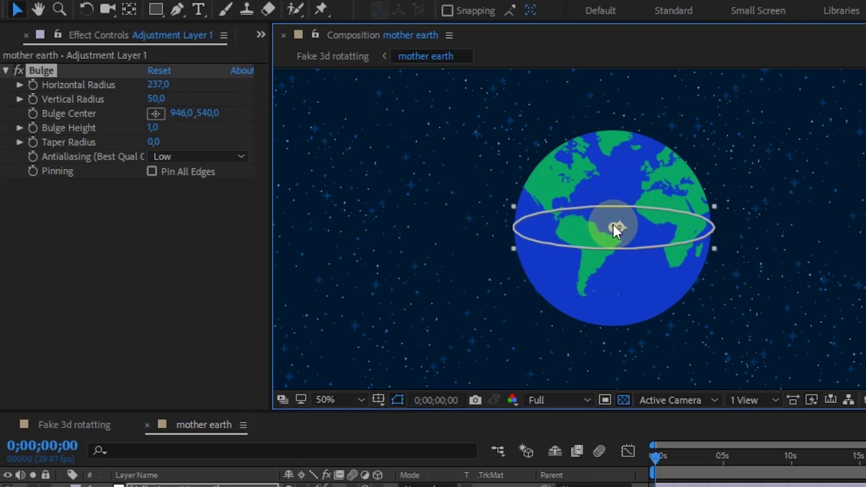
left_click(156, 85)
type("230")
left_click(201, 84)
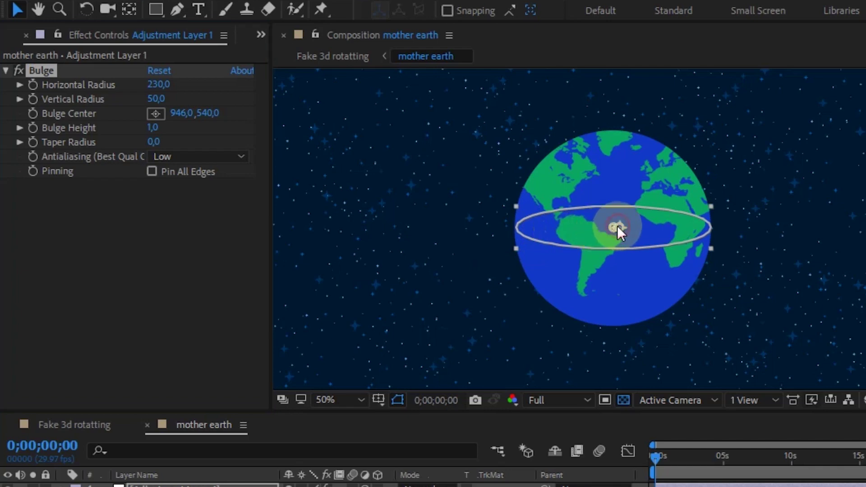
Stretch the Vertical Radius to 223, recentre the bulge, and raise Bulge Height to 1.2.
left_click_drag(617, 225, 614, 223)
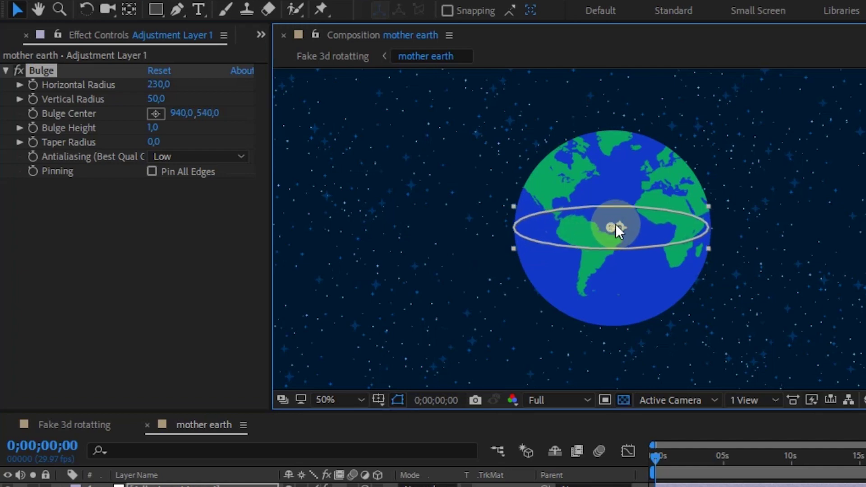
left_click_drag(166, 107, 324, 119)
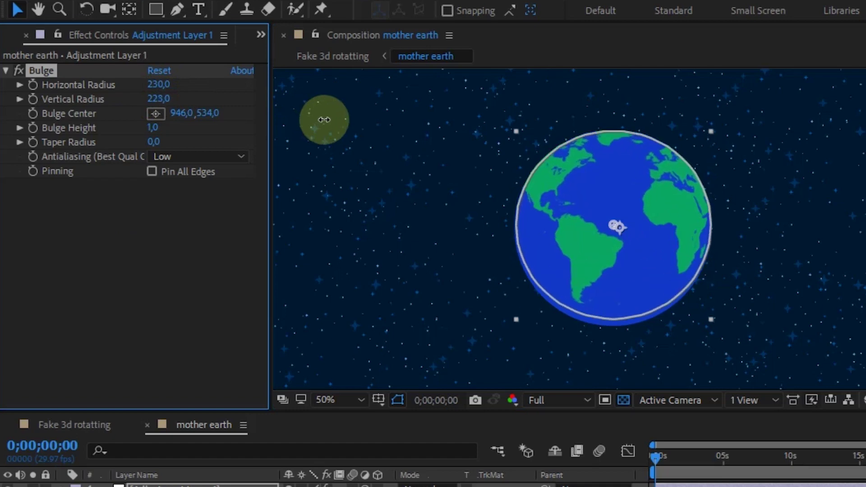
left_click_drag(631, 220, 600, 245)
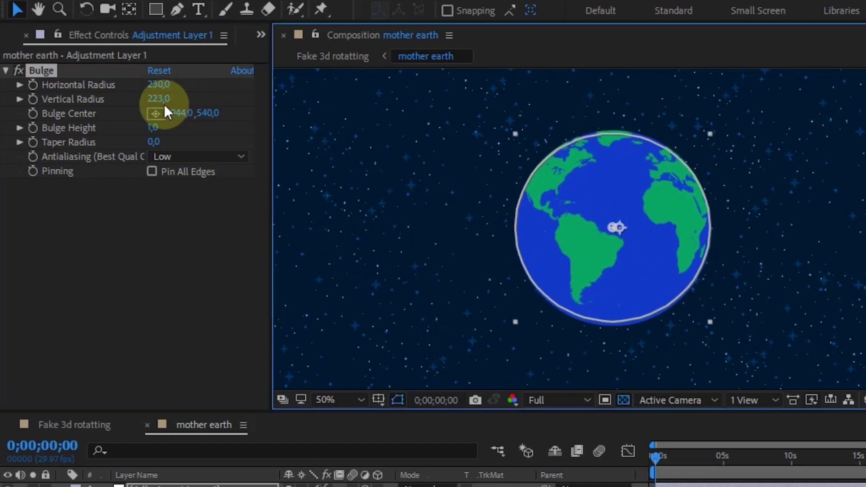
mouse_move(151, 130)
left_mouse_down()
mouse_move(289, 140)
mouse_move(204, 144)
left_mouse_up()
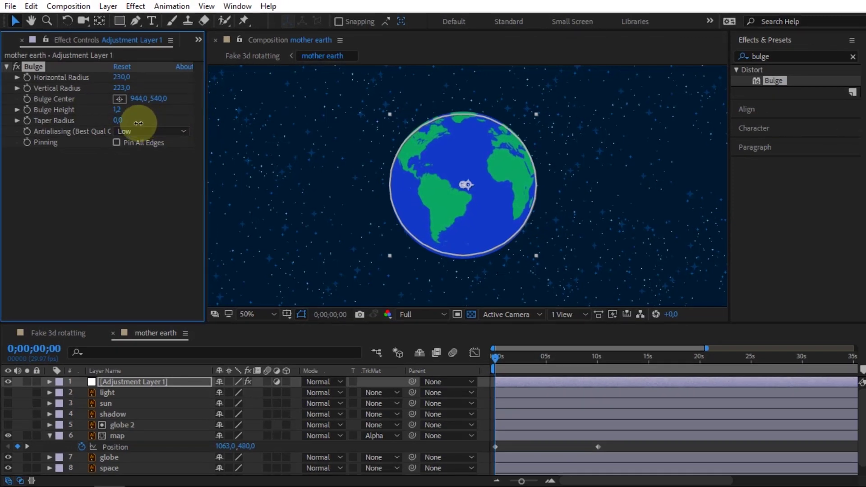
Compare the bulge on and off, preview later frames, and re-enable the light, sun and shadow layers.
left_click(8, 382)
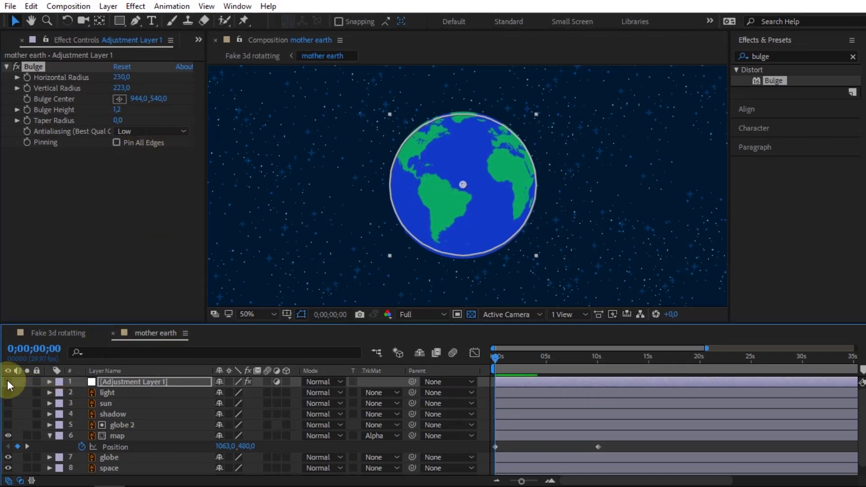
left_click(8, 382)
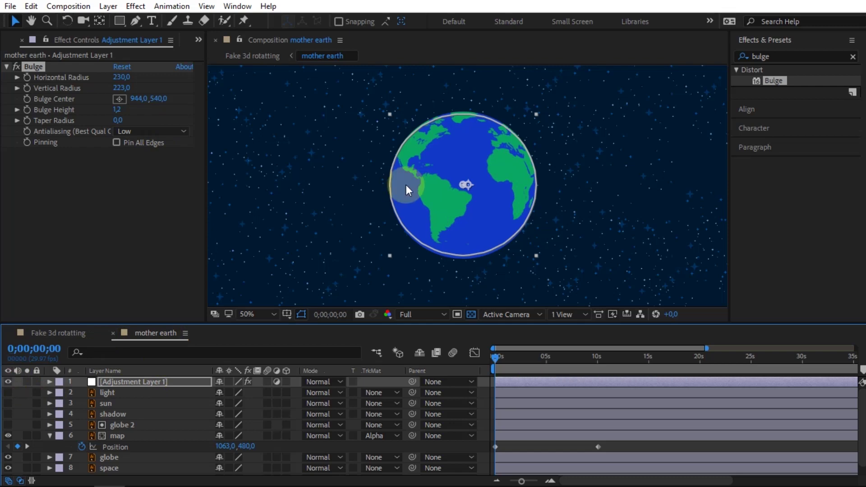
key("comma")
left_click(279, 219)
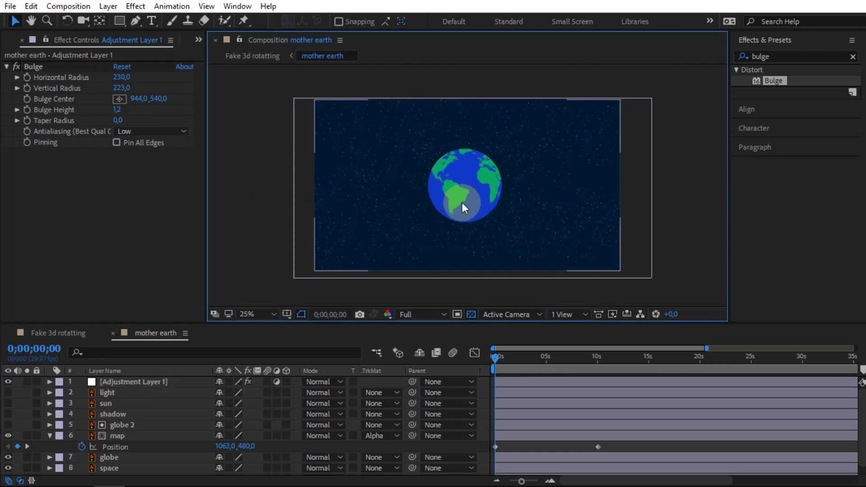
left_click_drag(497, 355, 600, 369)
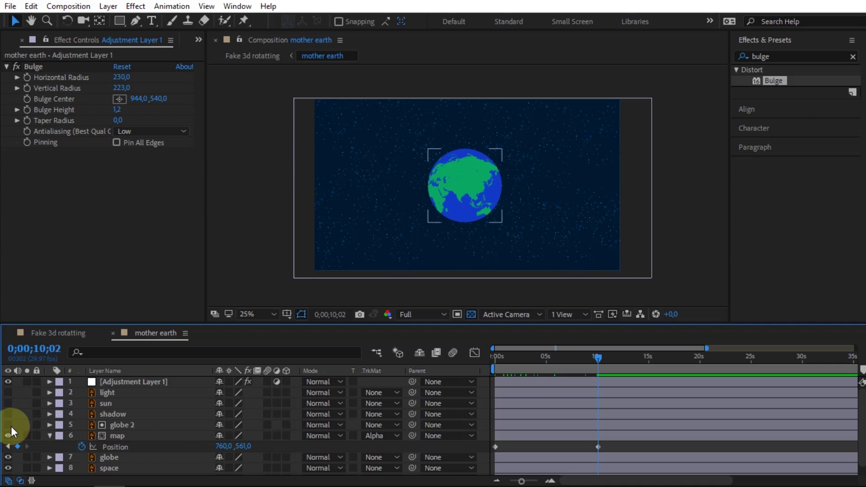
left_click_drag(10, 432, 8, 393)
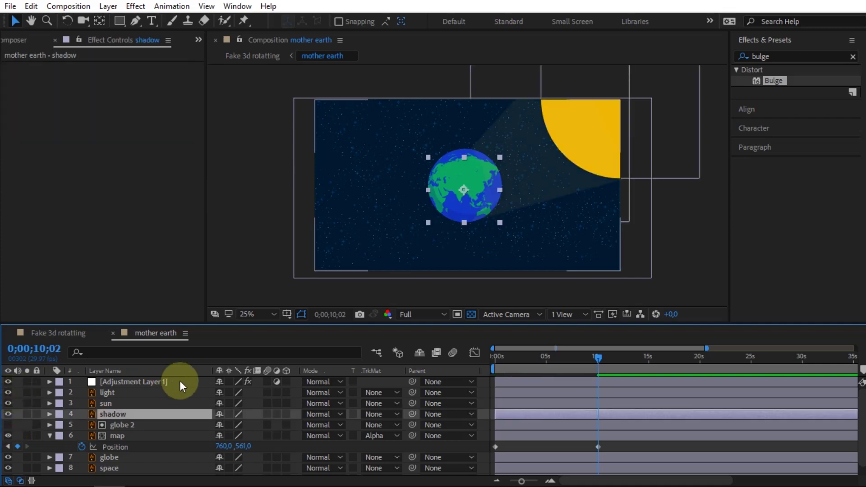